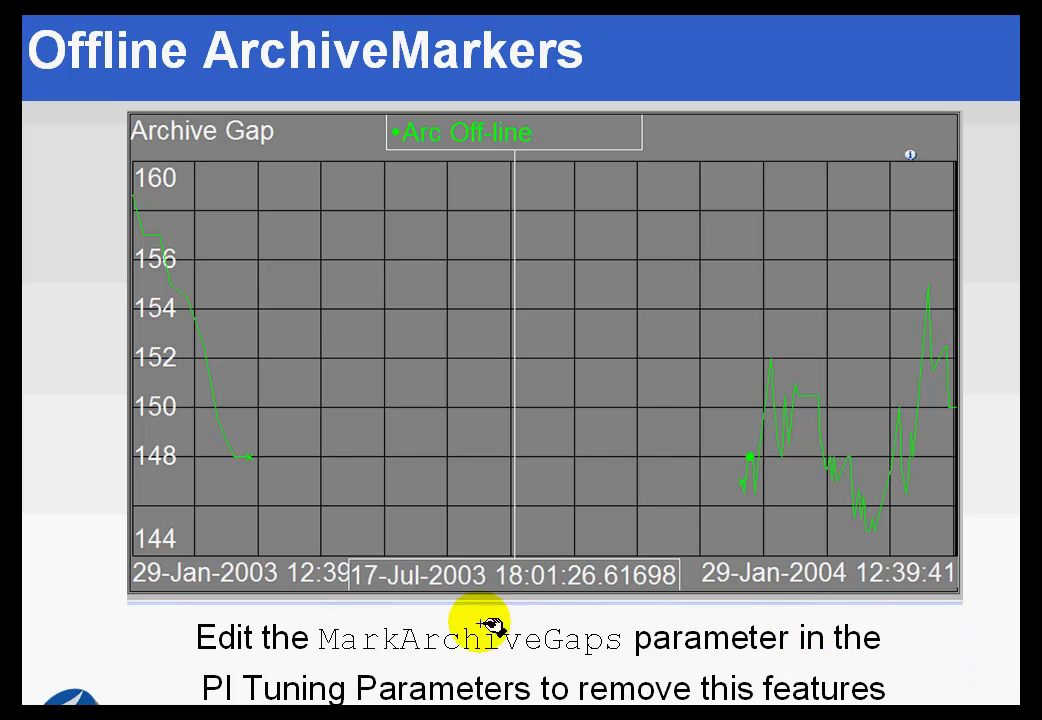
Annotate the slide: highlight MarkArchiveGaps, mark the gap's start and end, and circle Arc Off-line.
drag(318, 643, 612, 650)
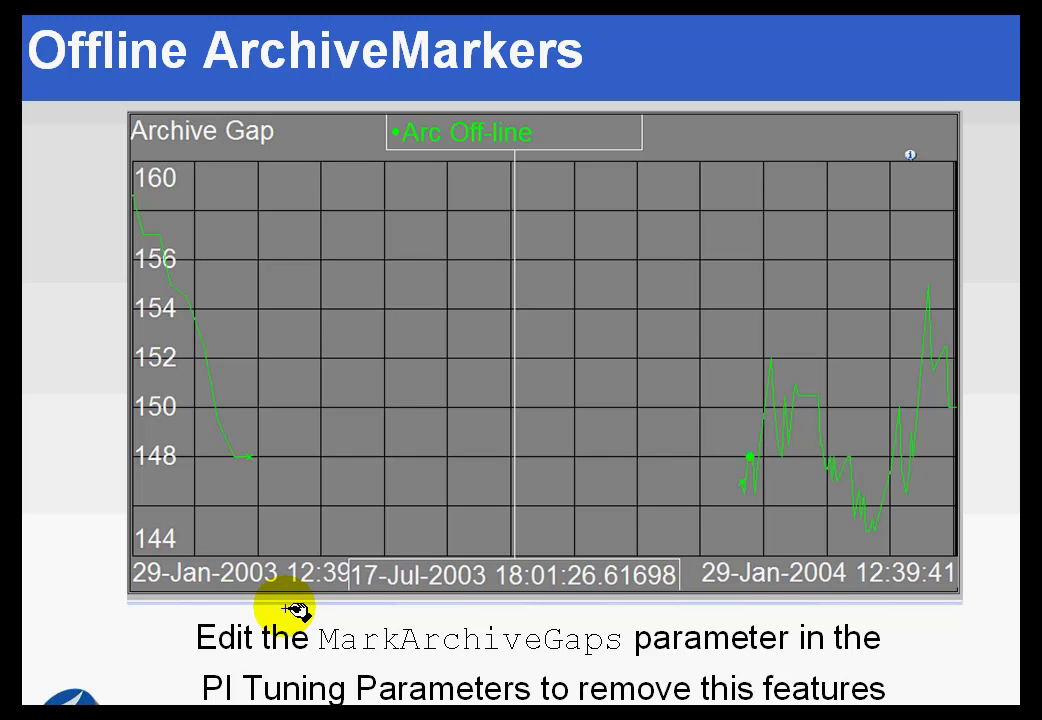
click(247, 492)
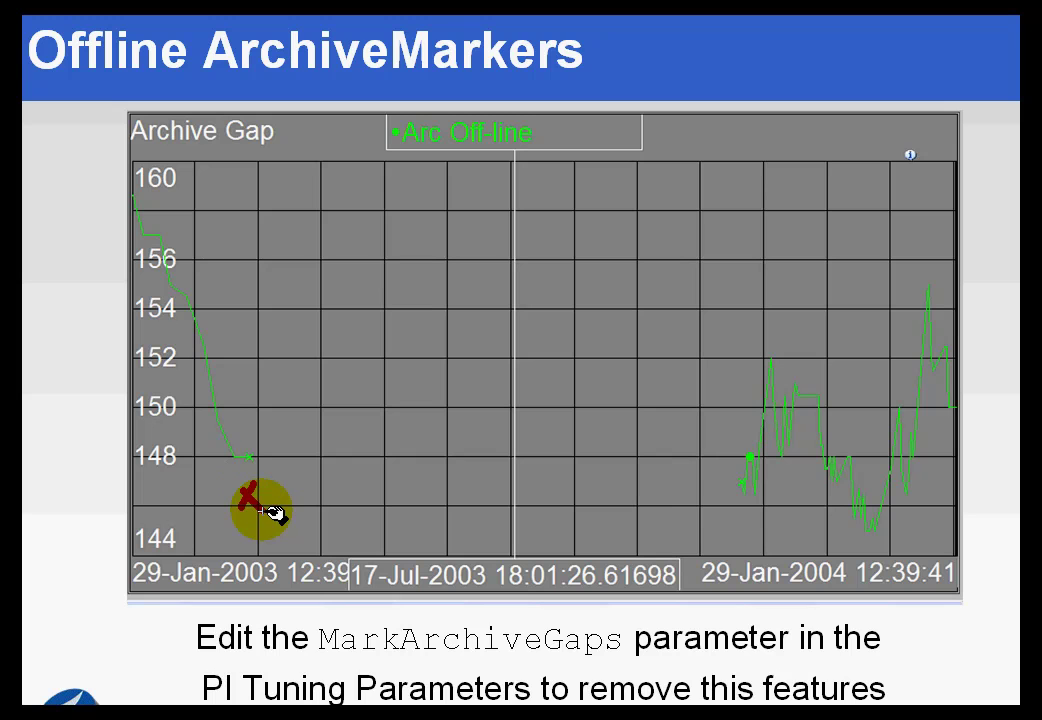
click(737, 515)
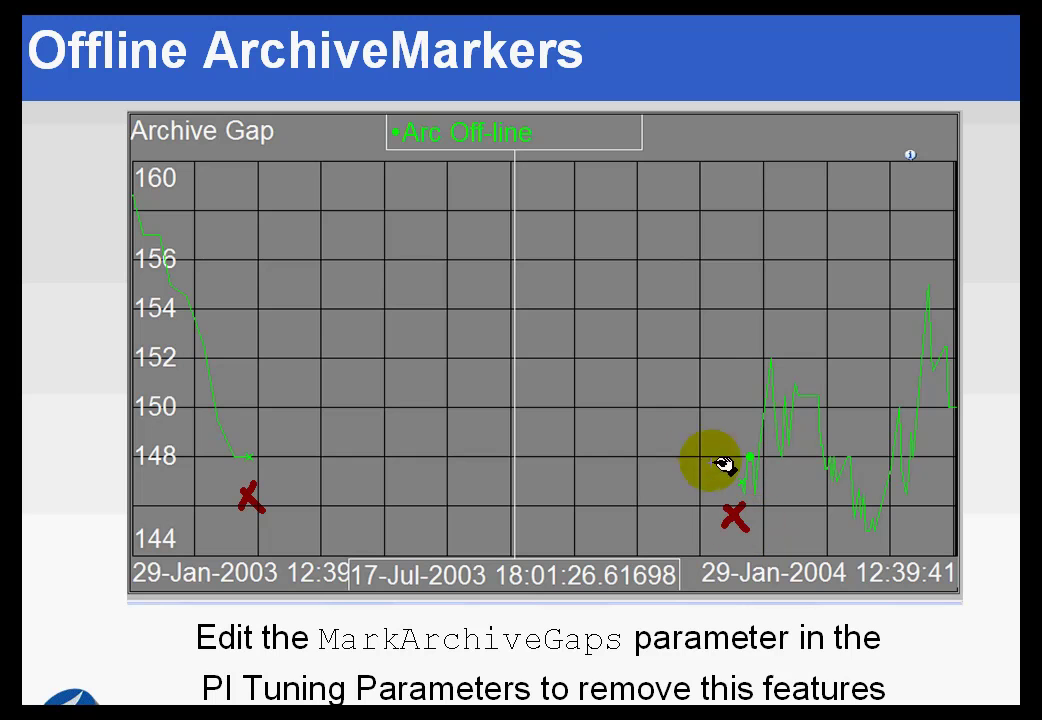
mouse_move(352, 167)
mouse_down()
mouse_move(401, 173)
mouse_move(617, 156)
mouse_move(548, 90)
mouse_move(414, 96)
mouse_move(362, 120)
mouse_move(399, 175)
mouse_move(540, 185)
mouse_up()
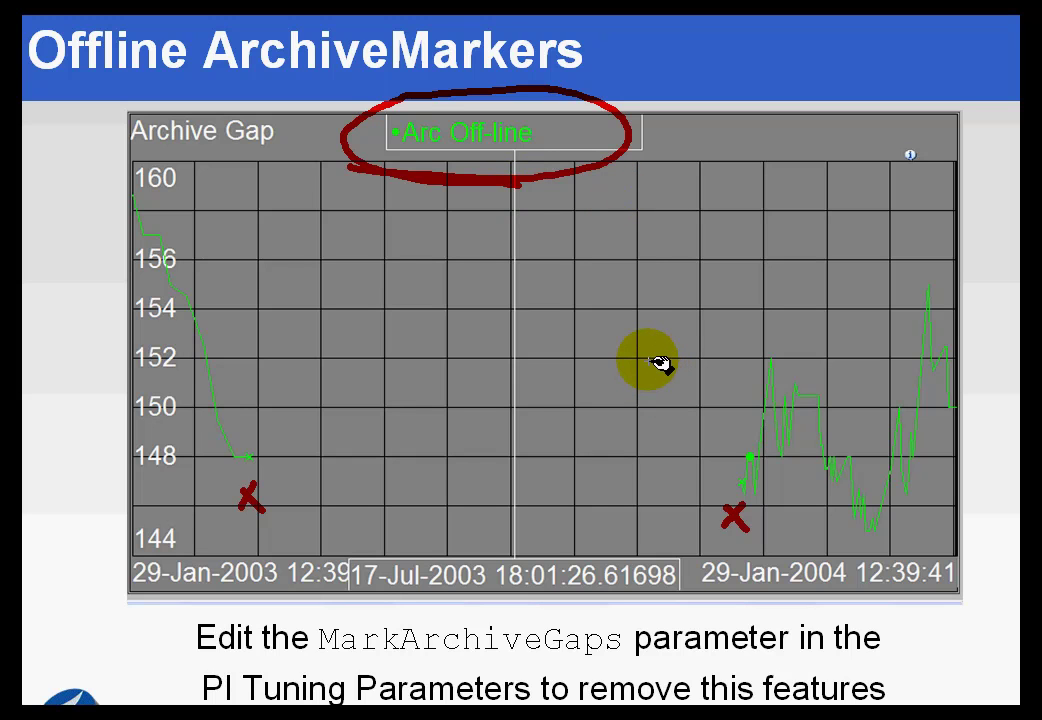
Erase all slide ink and switch to PI System Management Tools.
key(e)
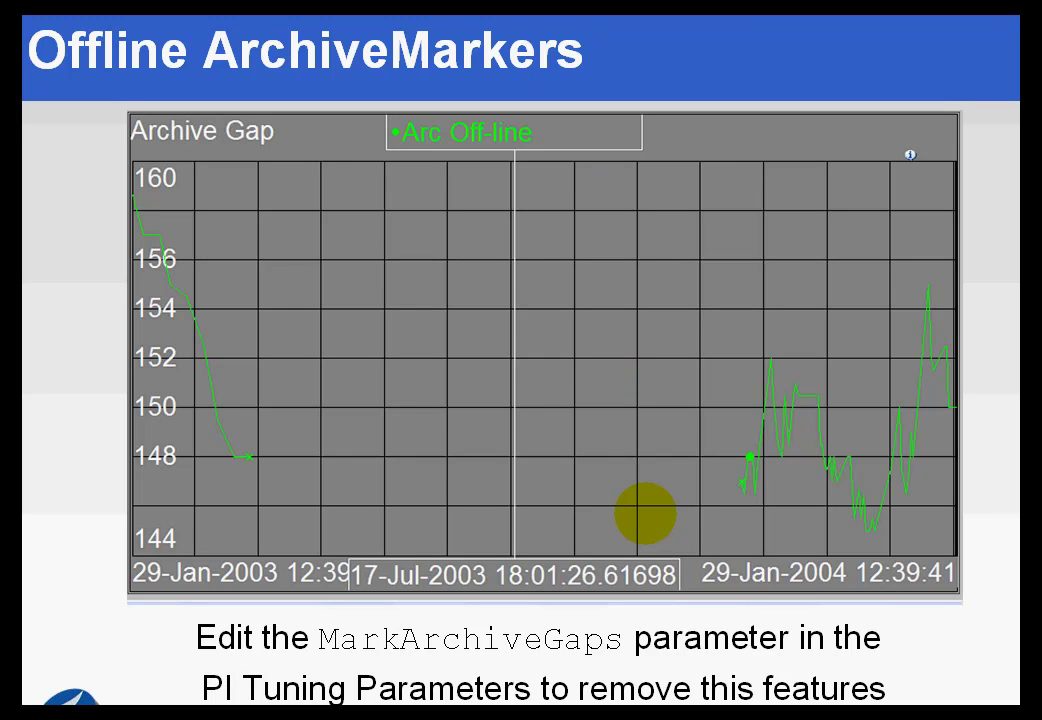
key(alt+Tab)
key(Tab)
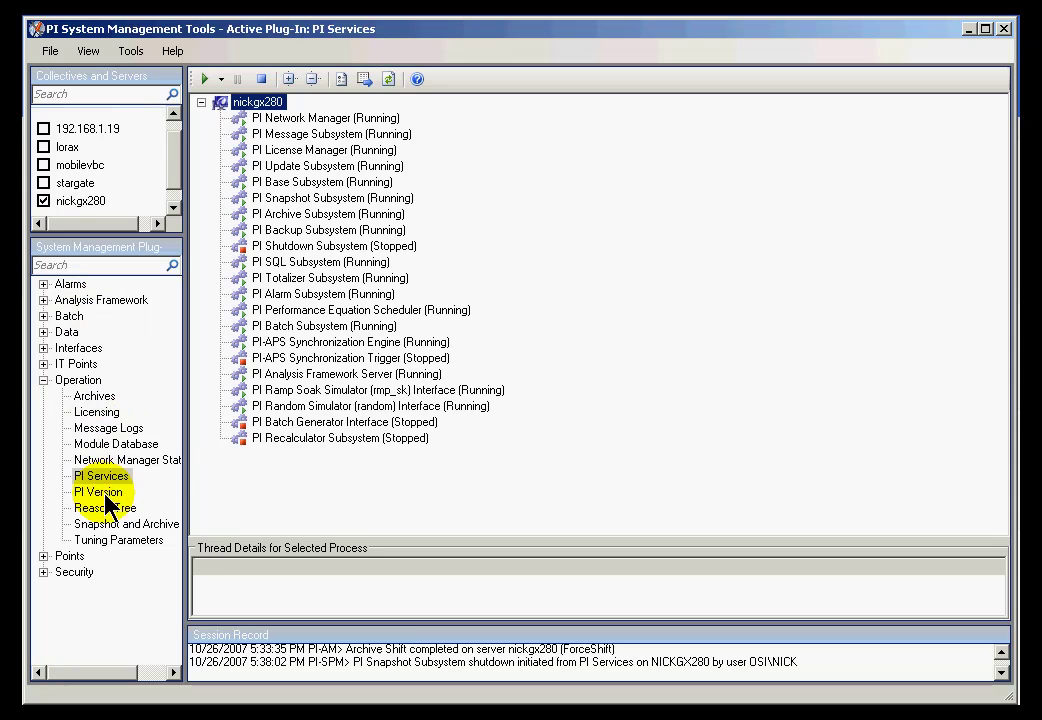
Open the Operation > Archives plug-in and select the piarch.003 archive.
click(44, 380)
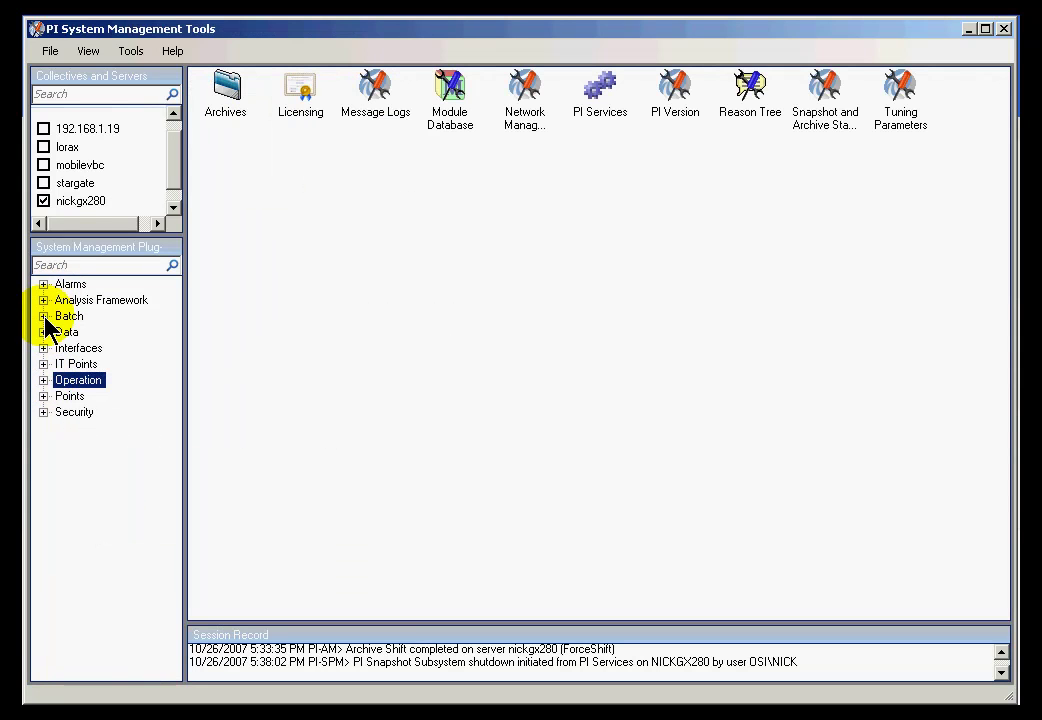
click(44, 380)
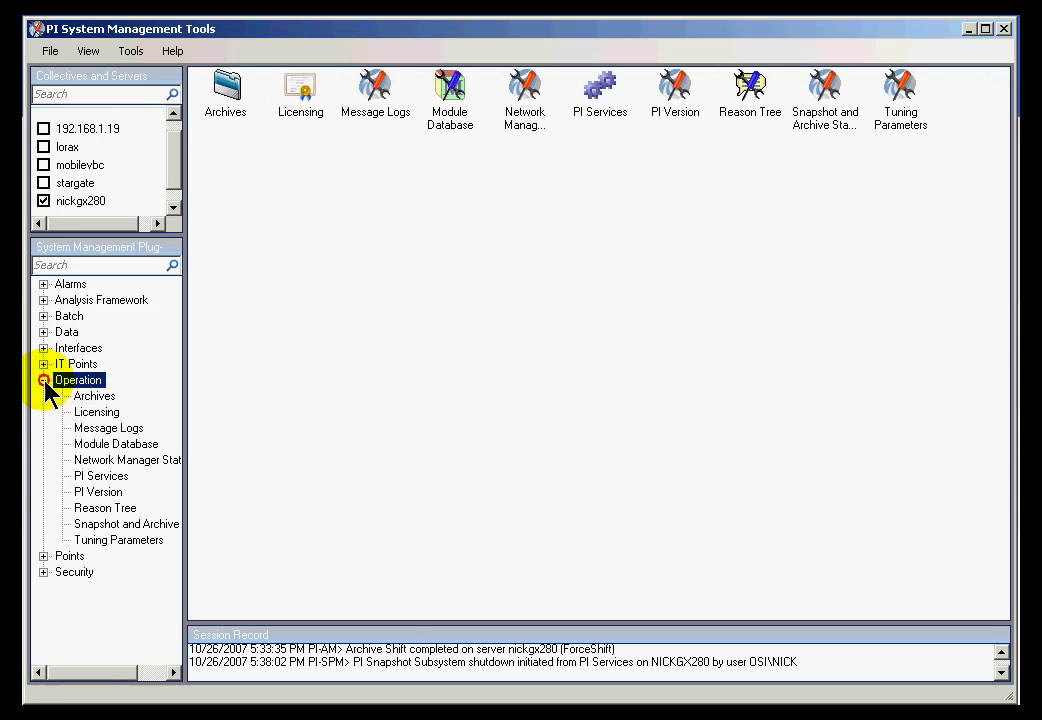
click(93, 396)
click(416, 120)
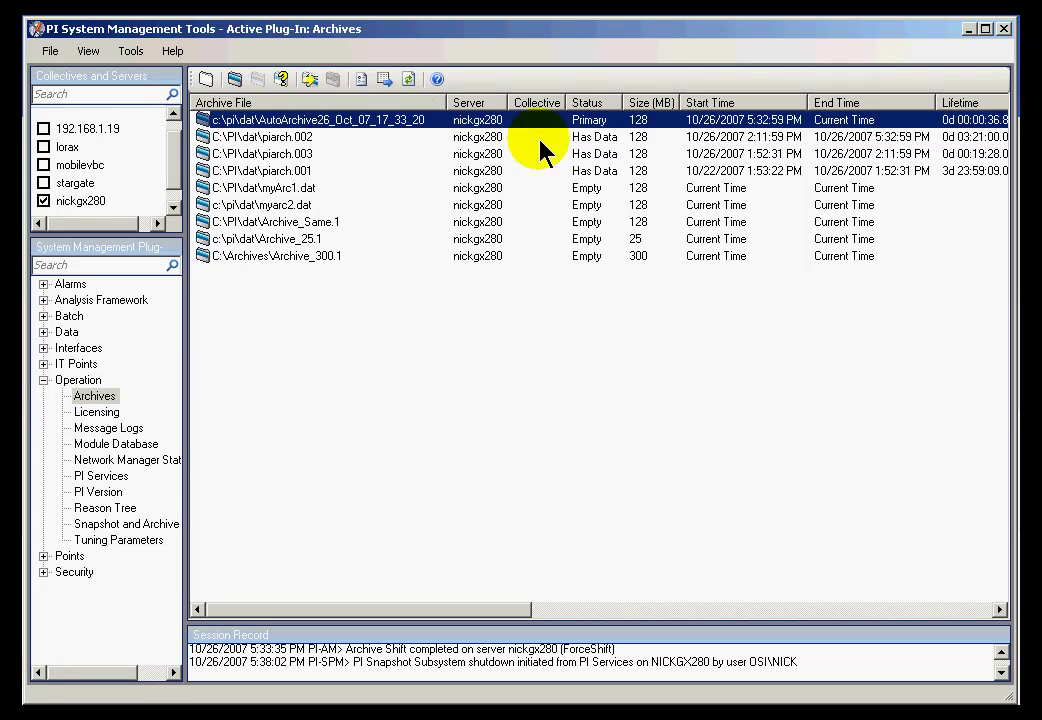
click(690, 143)
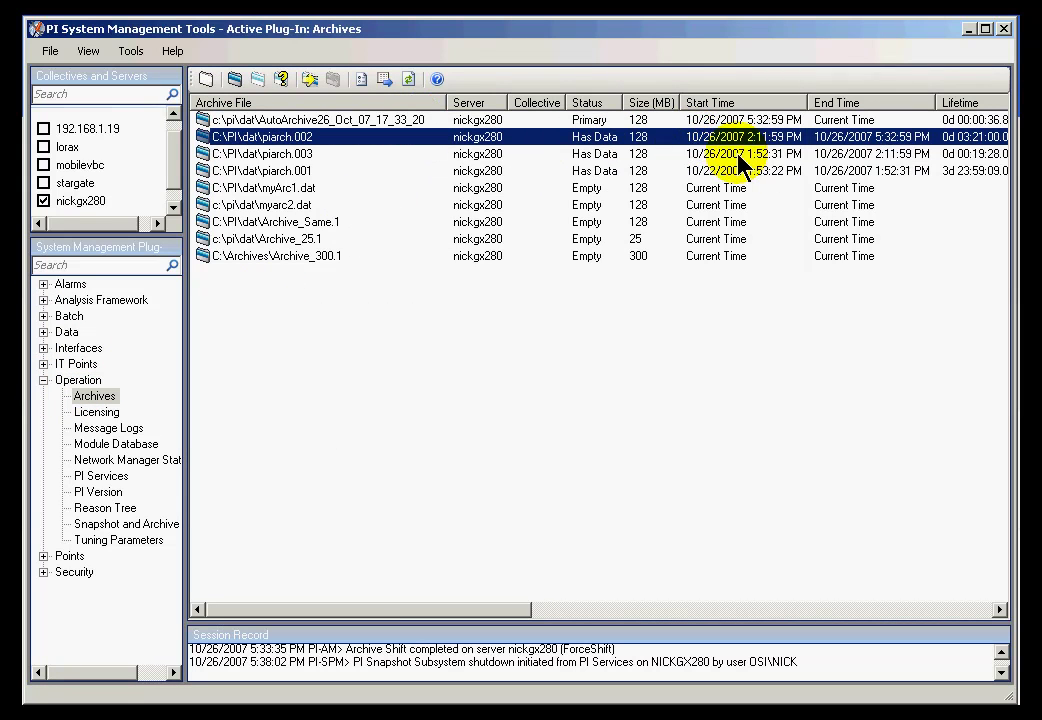
click(736, 158)
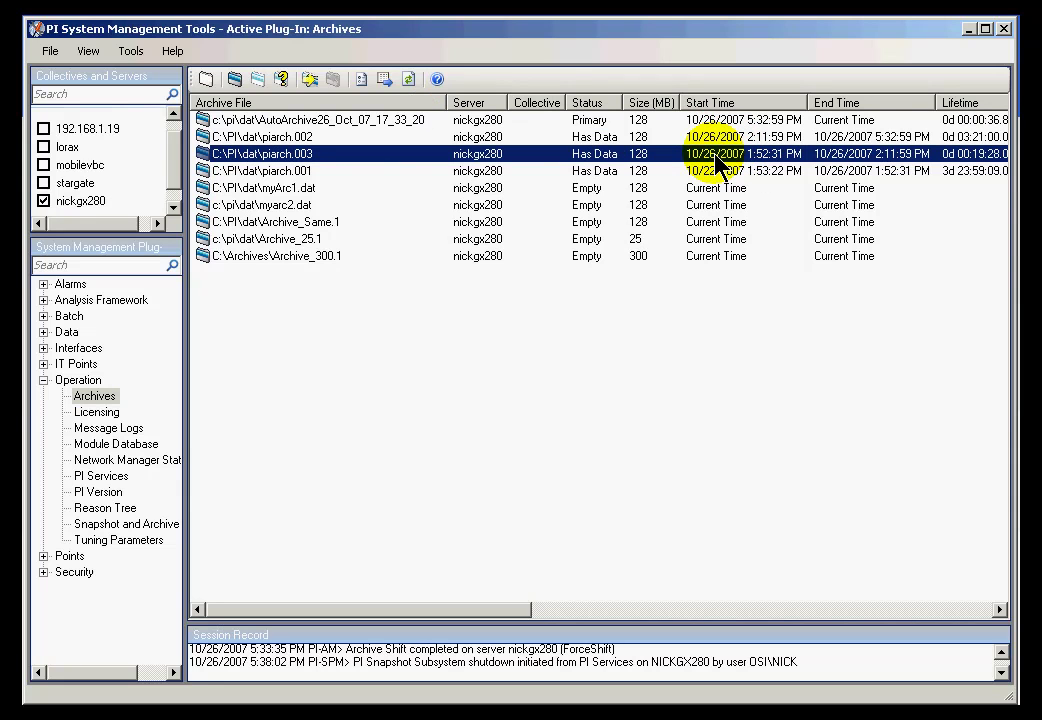
Unregister the piarch.003 archive and confirm with Yes.
right_click(381, 168)
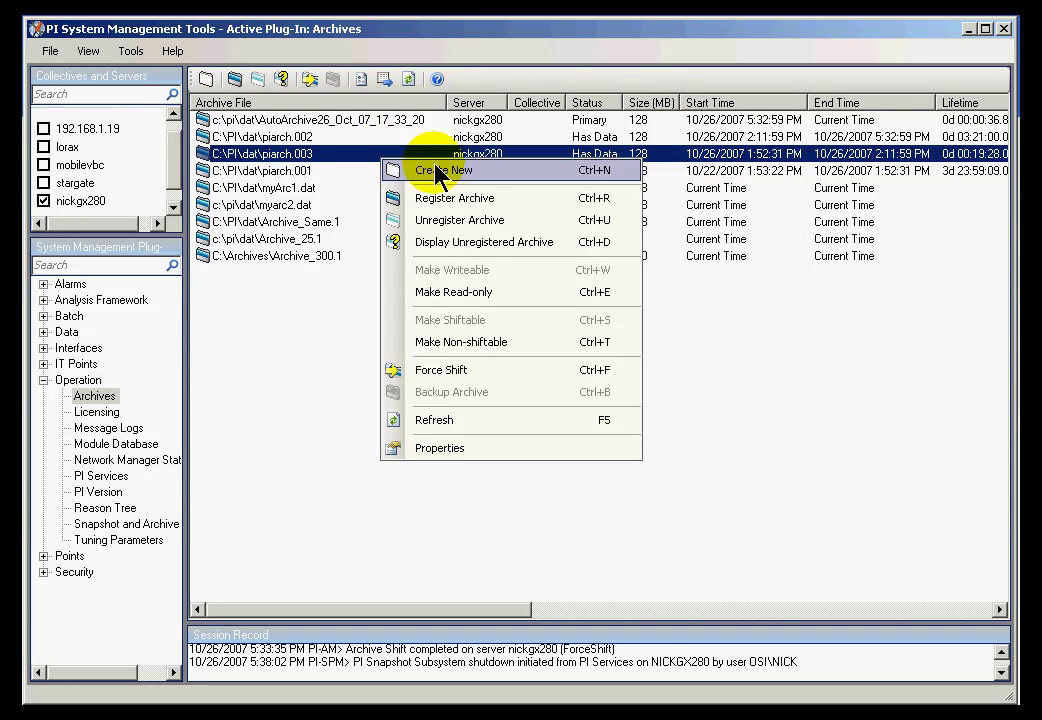
click(481, 222)
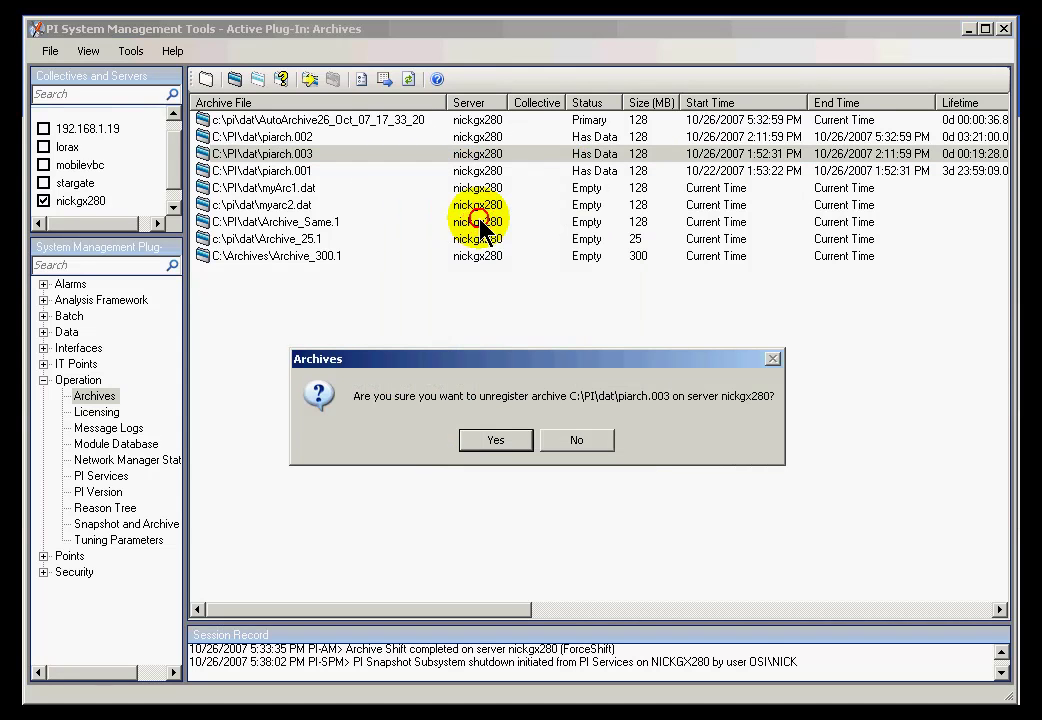
click(492, 445)
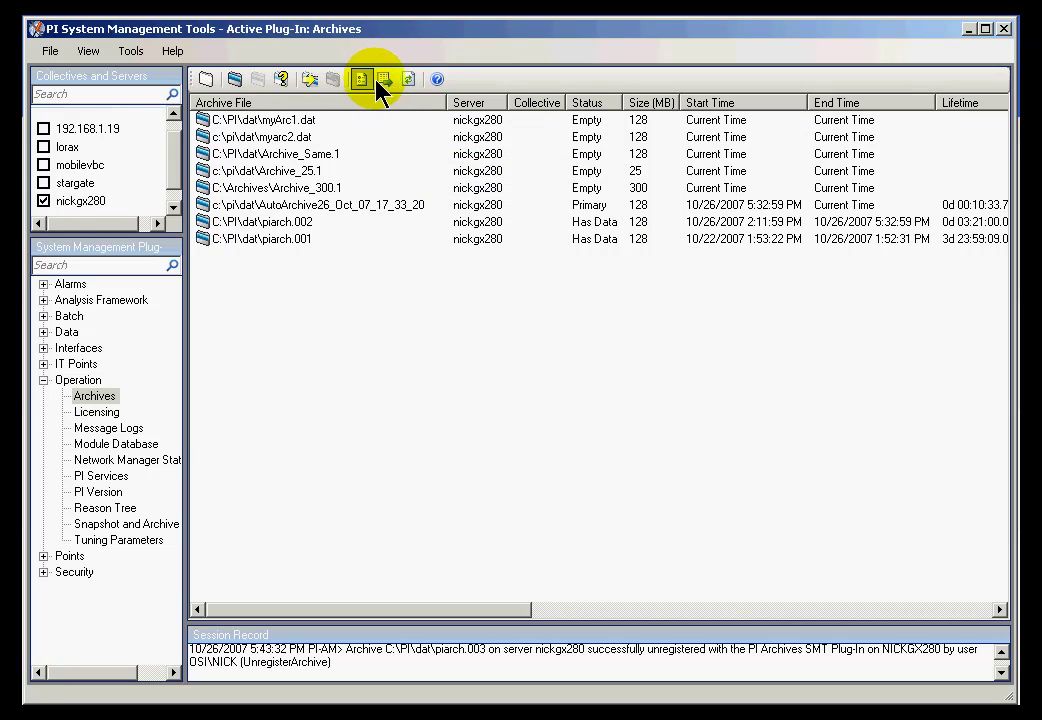
Turn on archive time gap markers in the archive list display options.
click(361, 80)
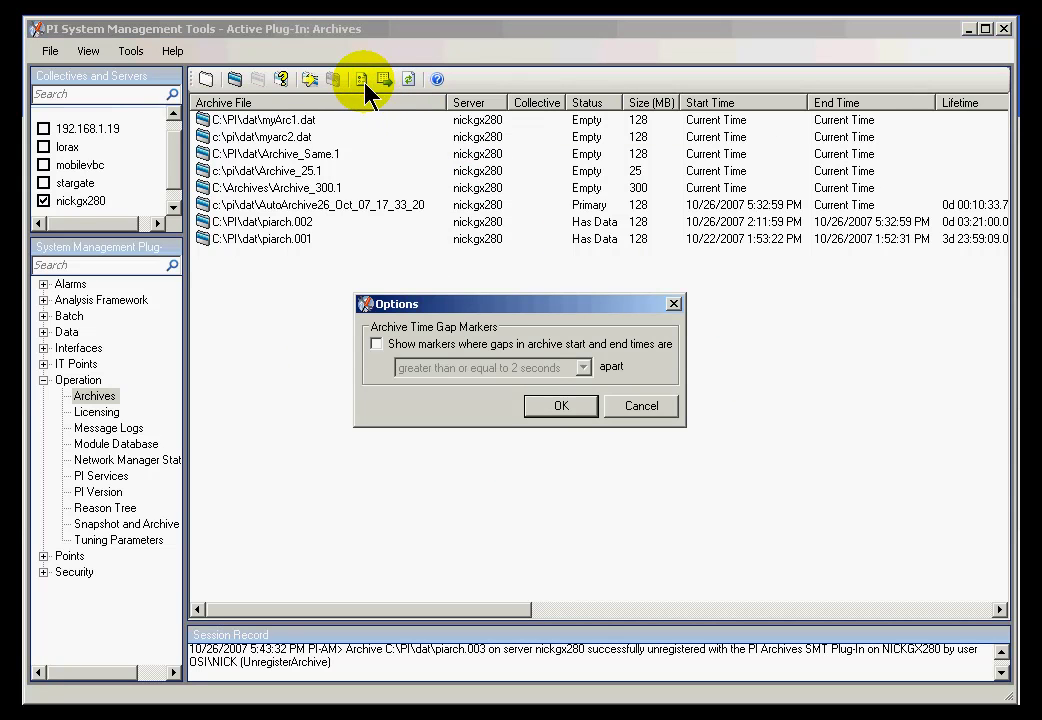
click(377, 343)
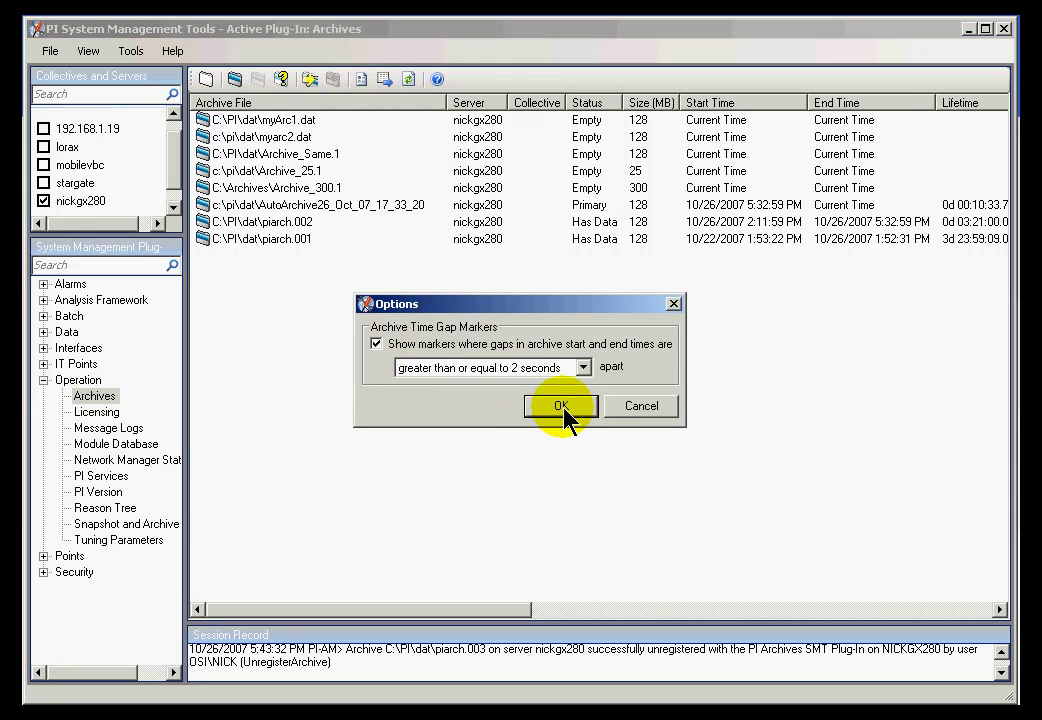
click(562, 408)
drag(528, 610, 1000, 612)
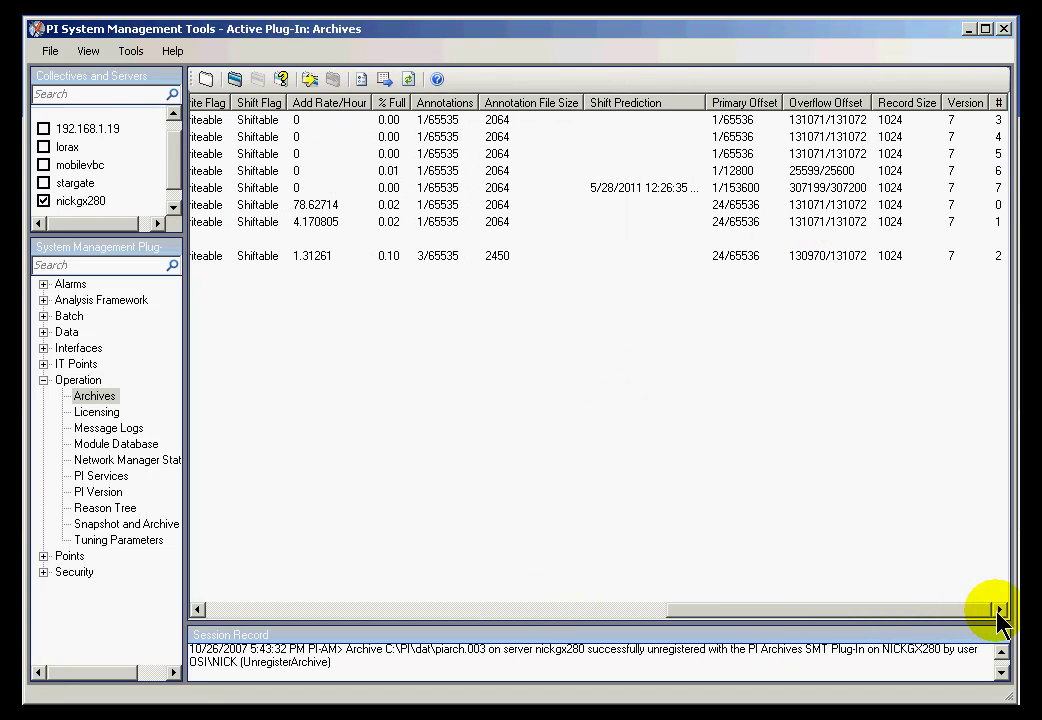
Sort the archive list by number to review the red offline row, then go to ProcessBook.
click(998, 103)
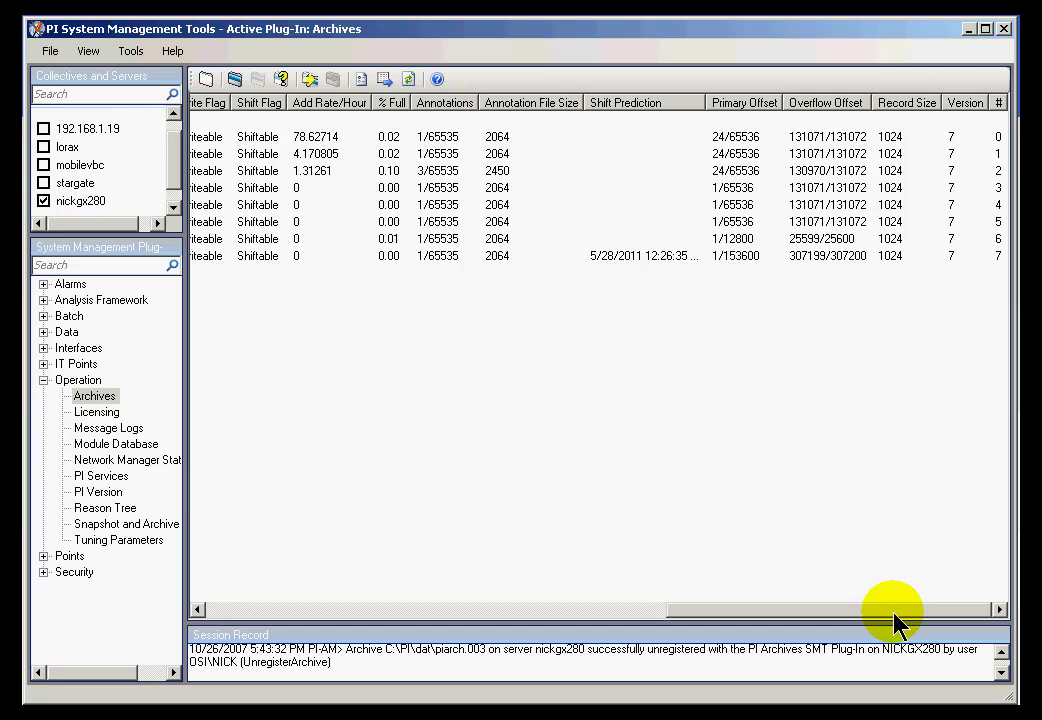
click(998, 103)
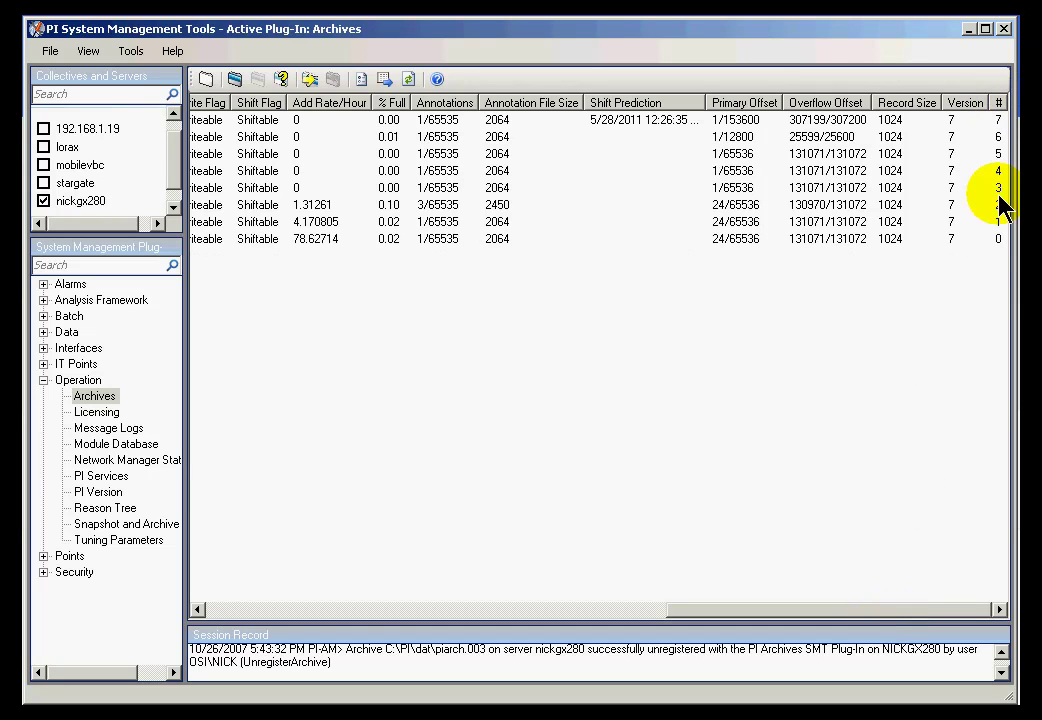
click(1008, 103)
drag(833, 612, 324, 614)
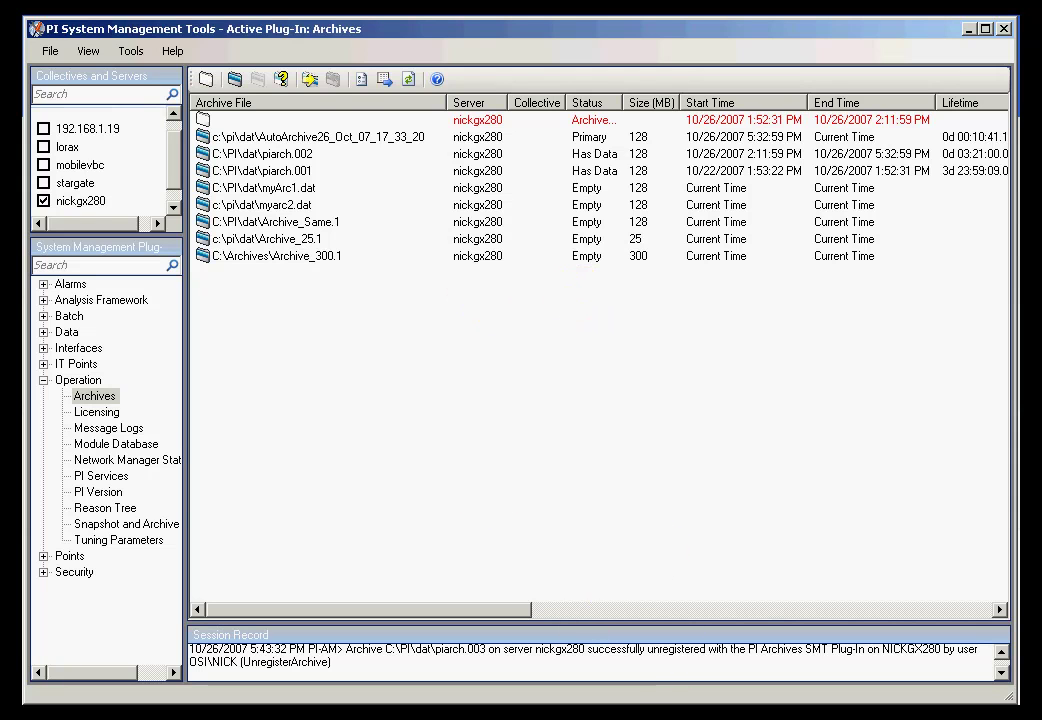
key(alt+Tab)
key(alt+Tab)
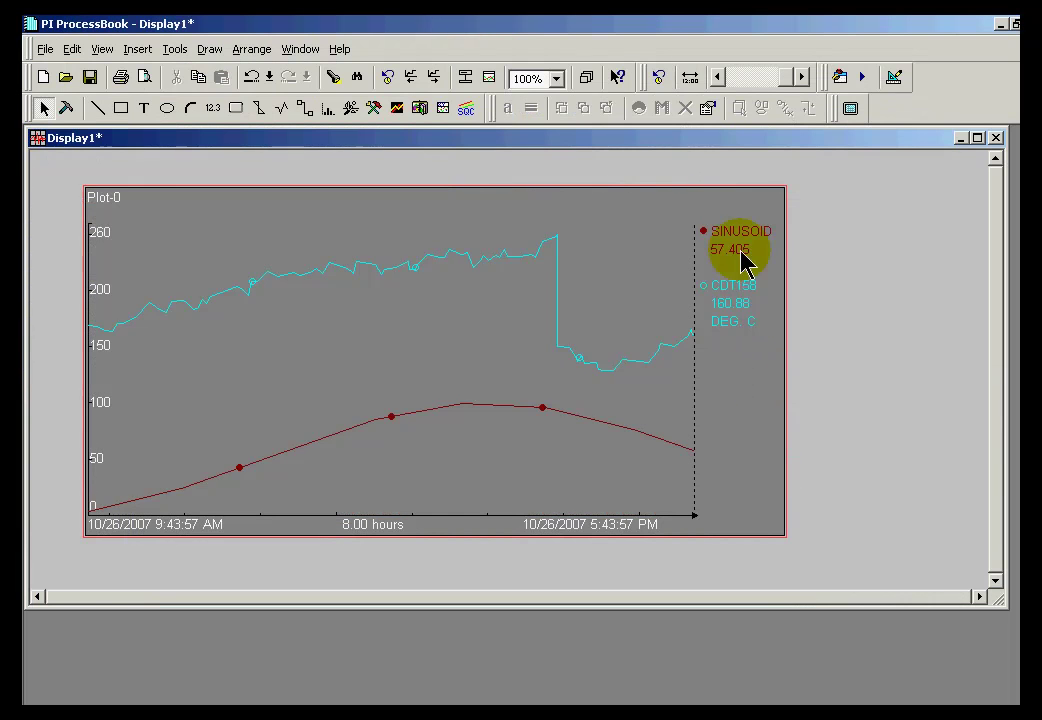
Revert the trend time ranges and read the Arc Off-line gap near 2 PM with a cursor.
click(386, 80)
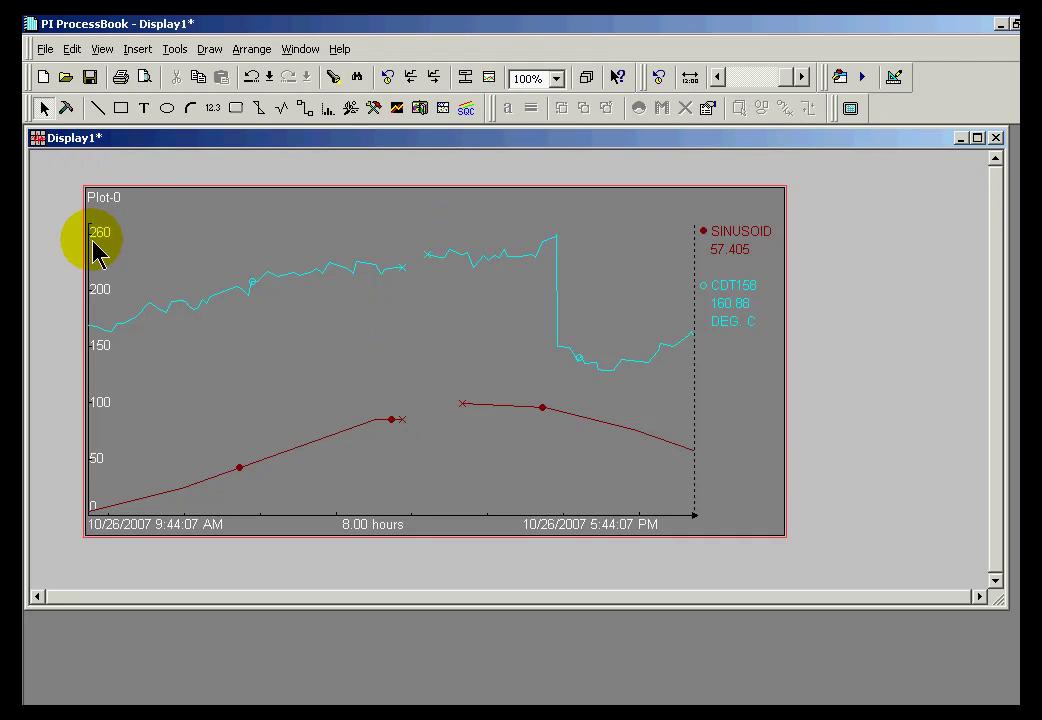
drag(92, 245, 416, 268)
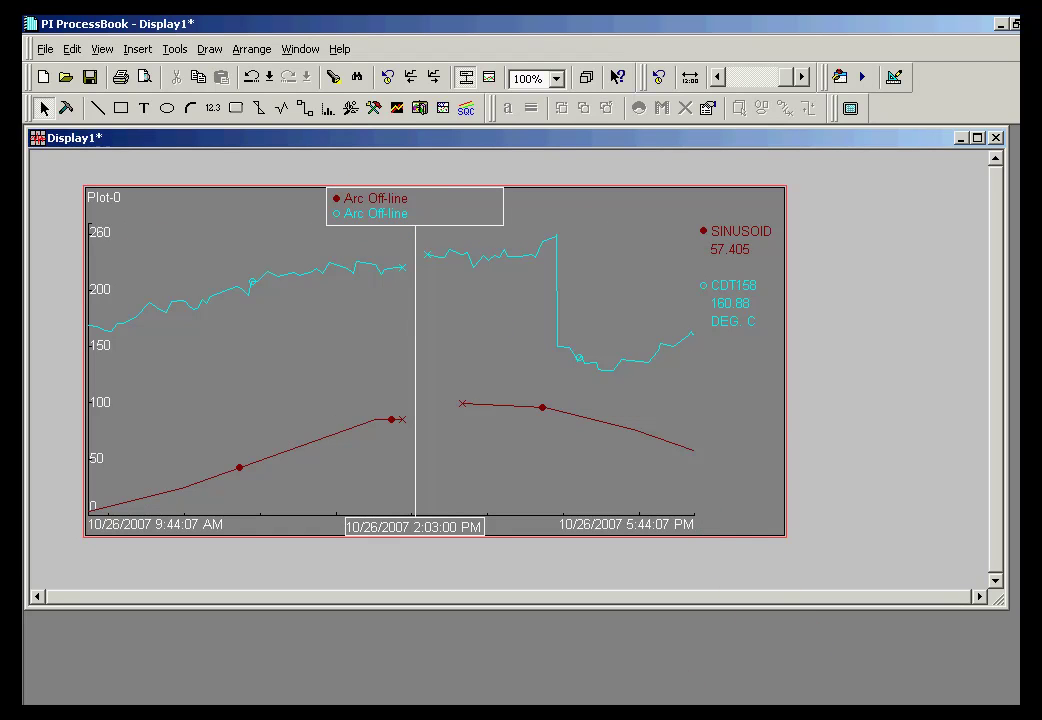
key(alt+Tab)
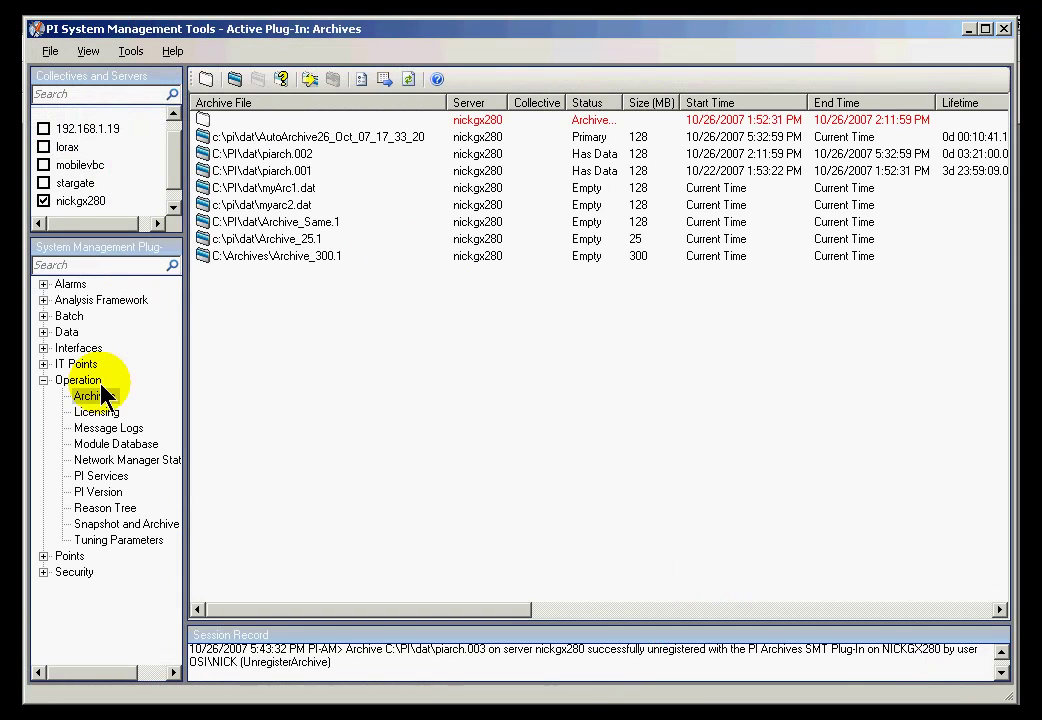
Open the Archive tuning parameters and select MarkArchiveGaps, cancelling the first edit.
click(97, 541)
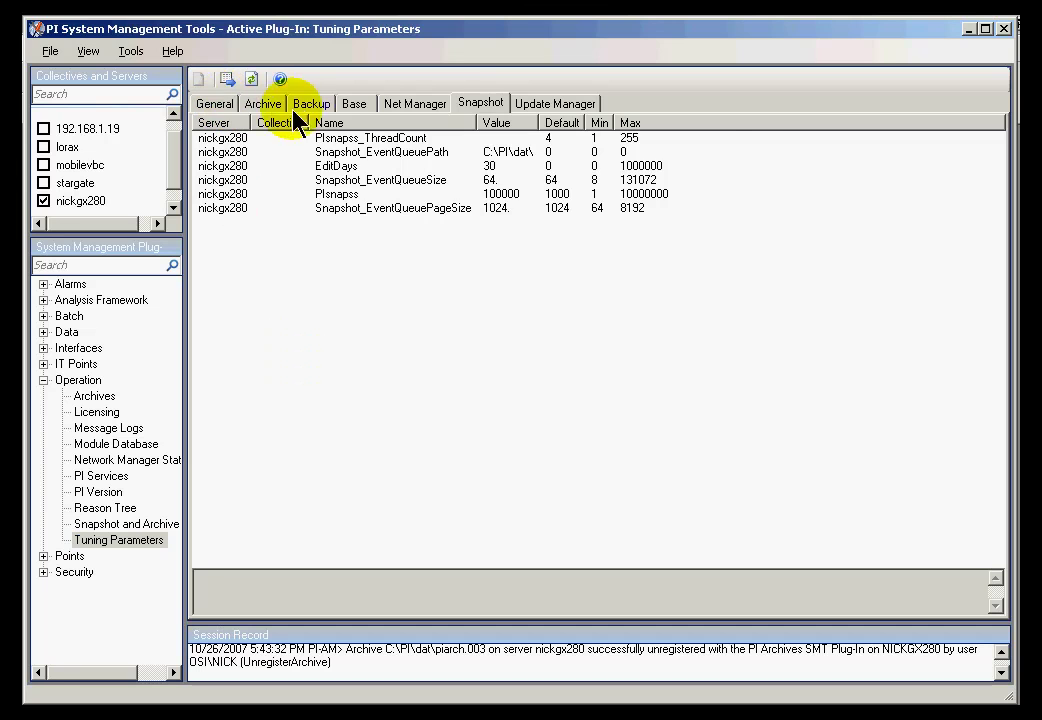
click(265, 104)
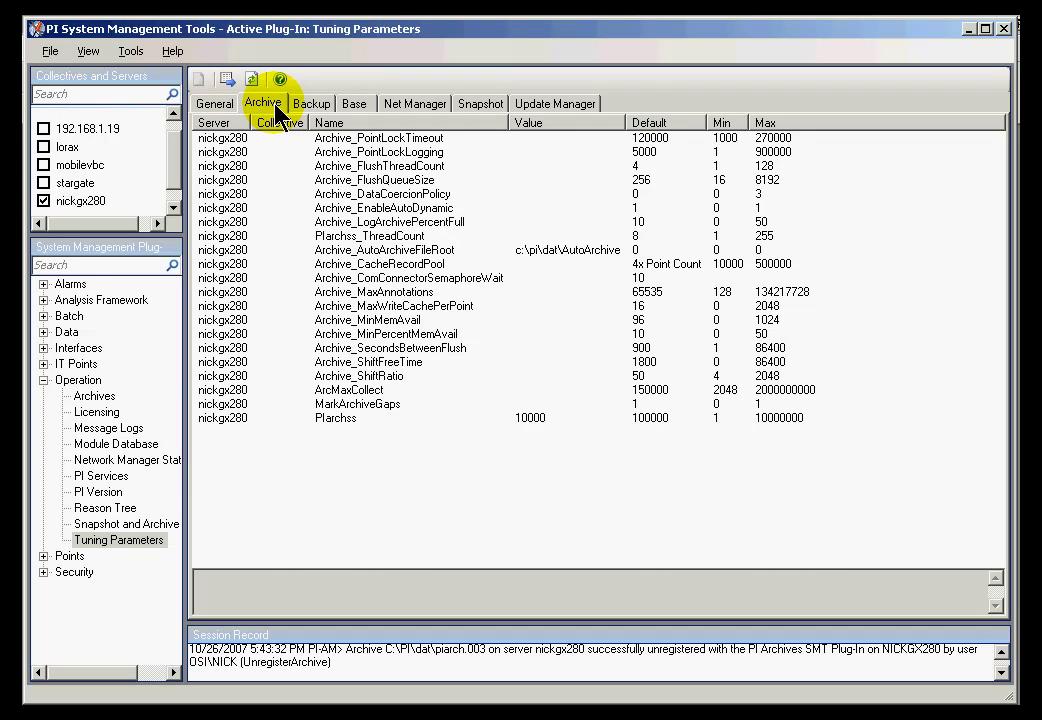
click(232, 404)
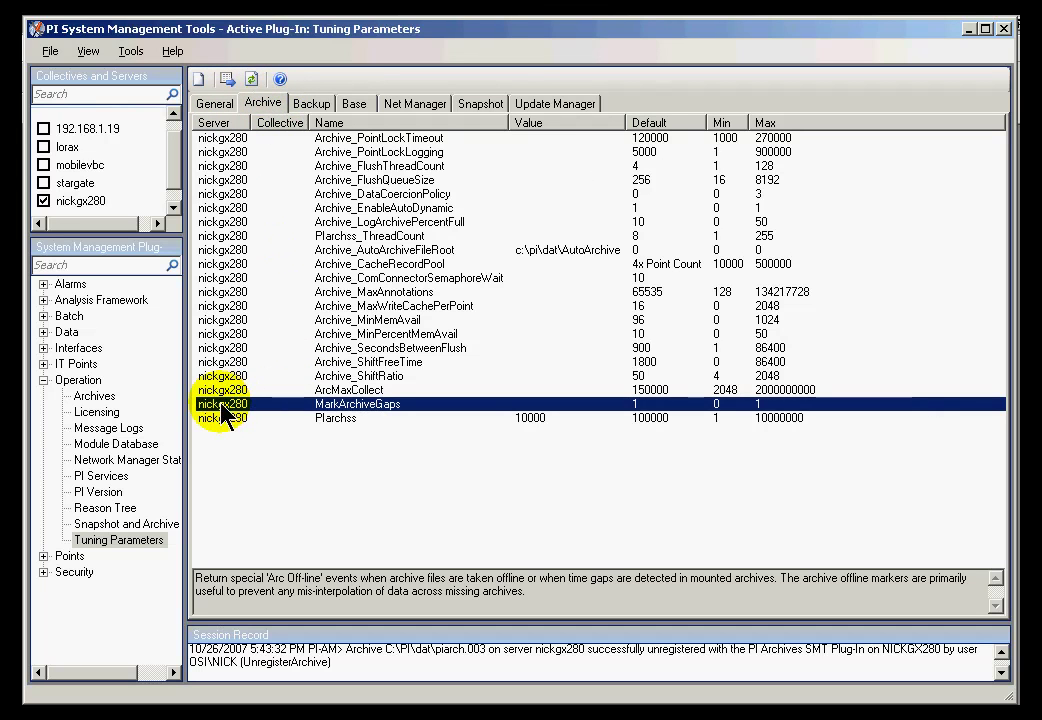
double_click(232, 406)
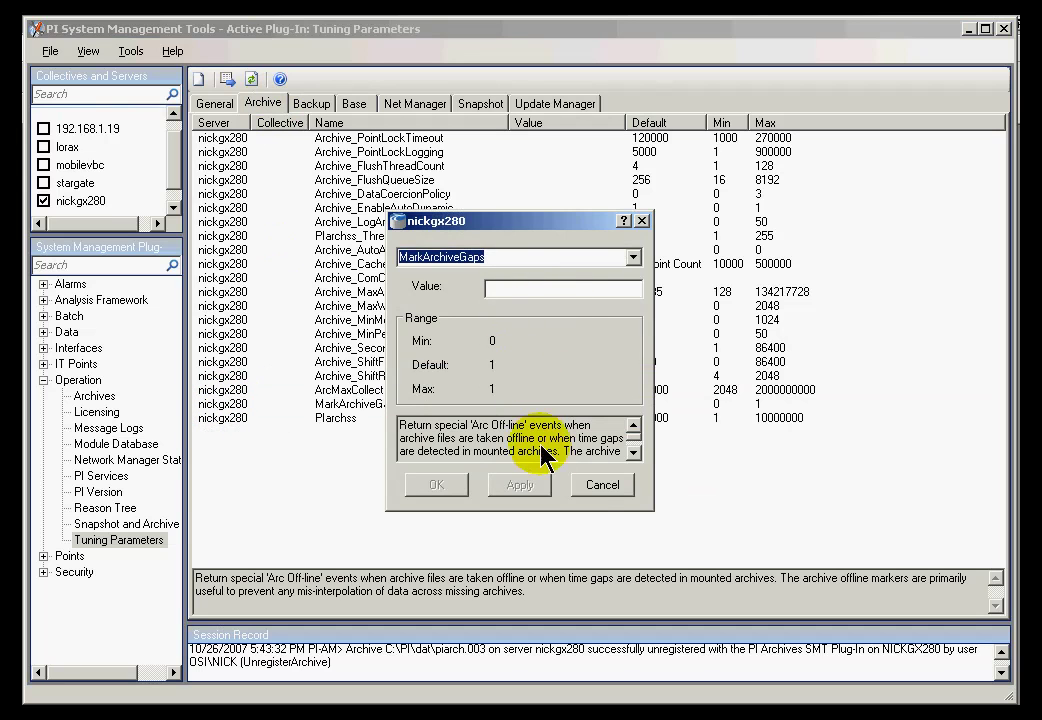
click(600, 484)
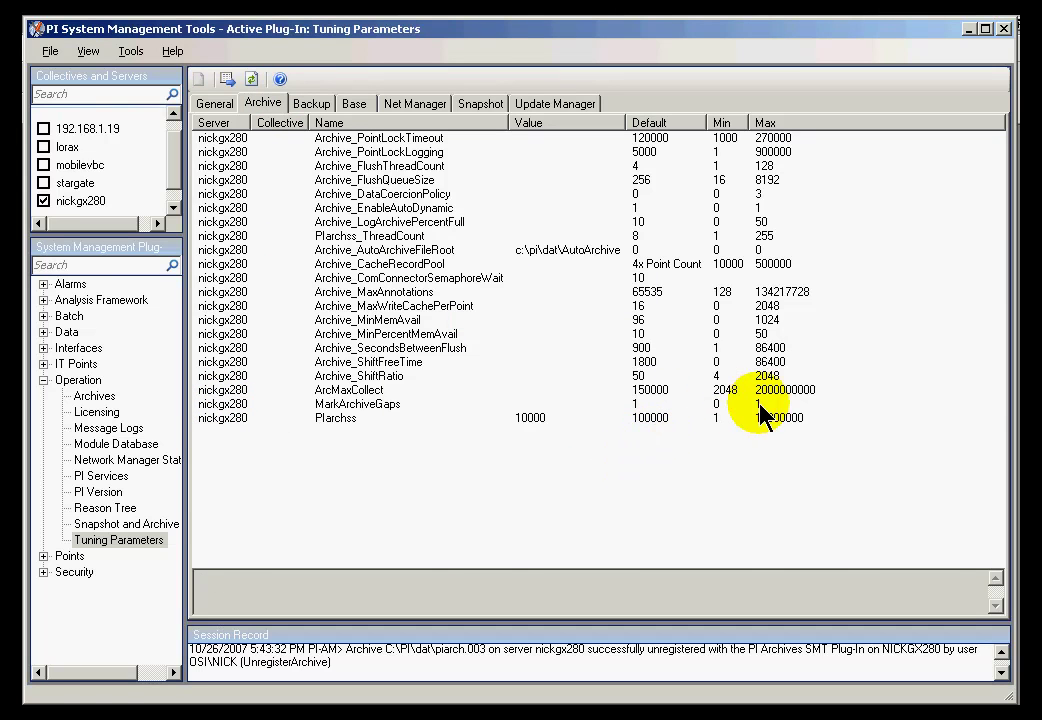
Set MarkArchiveGaps to 0, apply it, and return to ProcessBook.
click(638, 404)
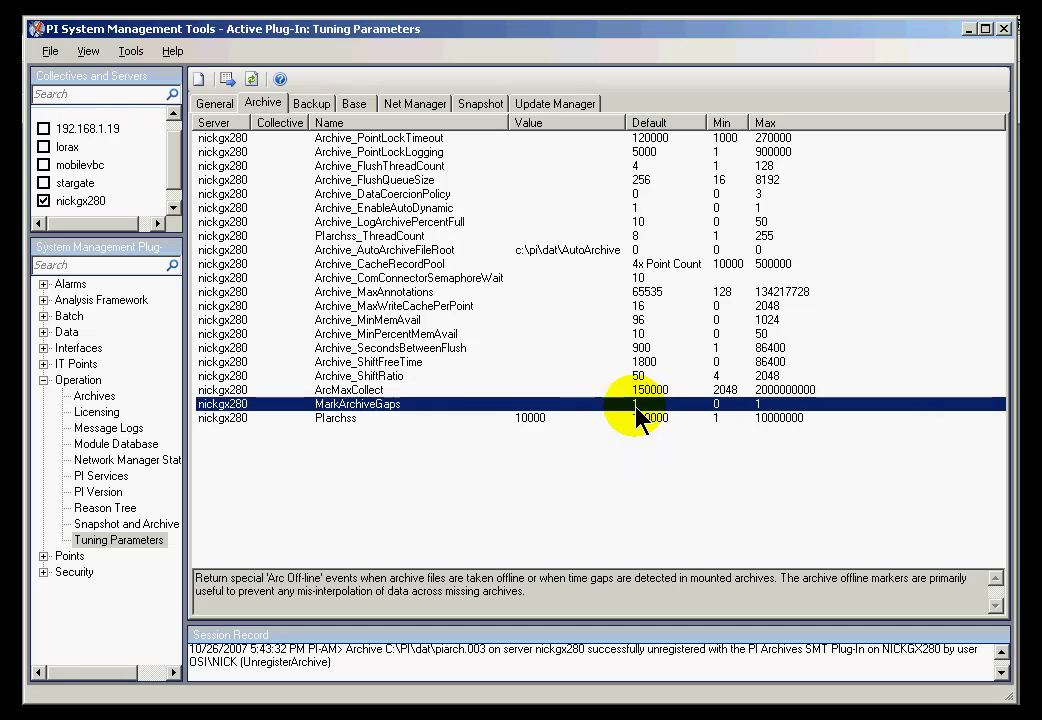
double_click(290, 404)
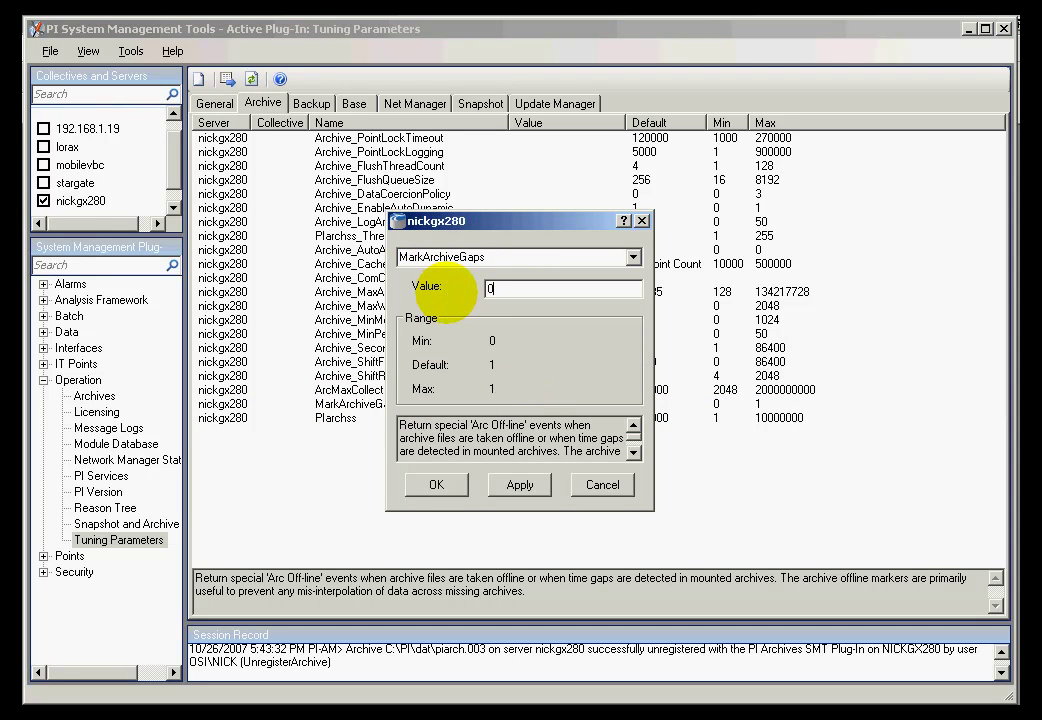
click(520, 484)
click(436, 484)
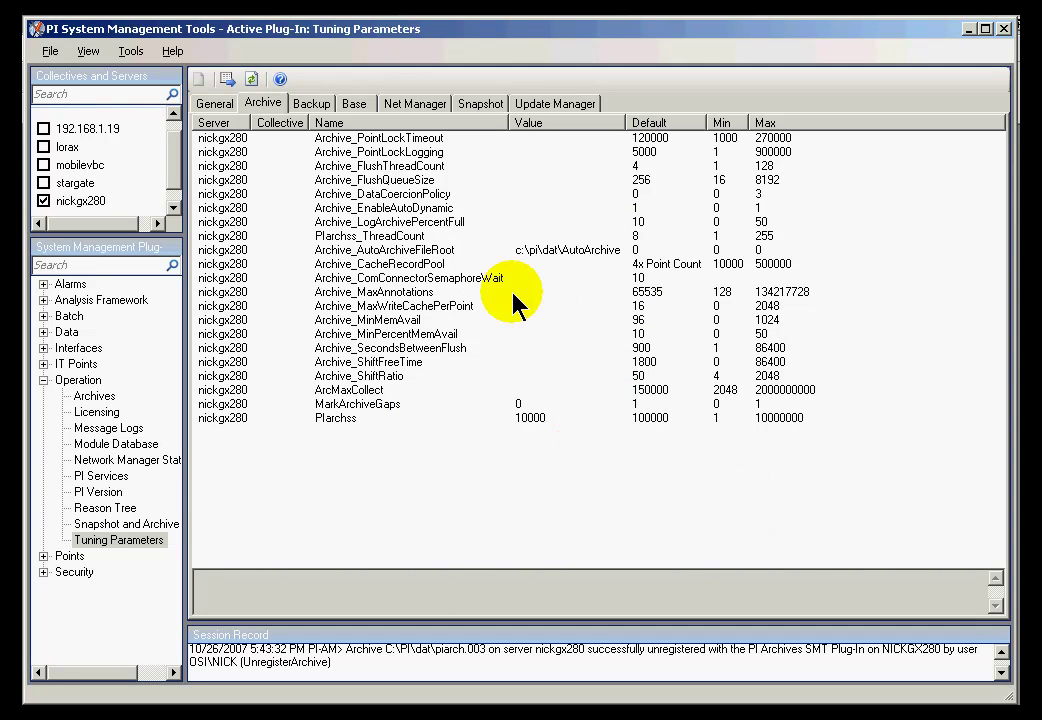
key(alt+Tab)
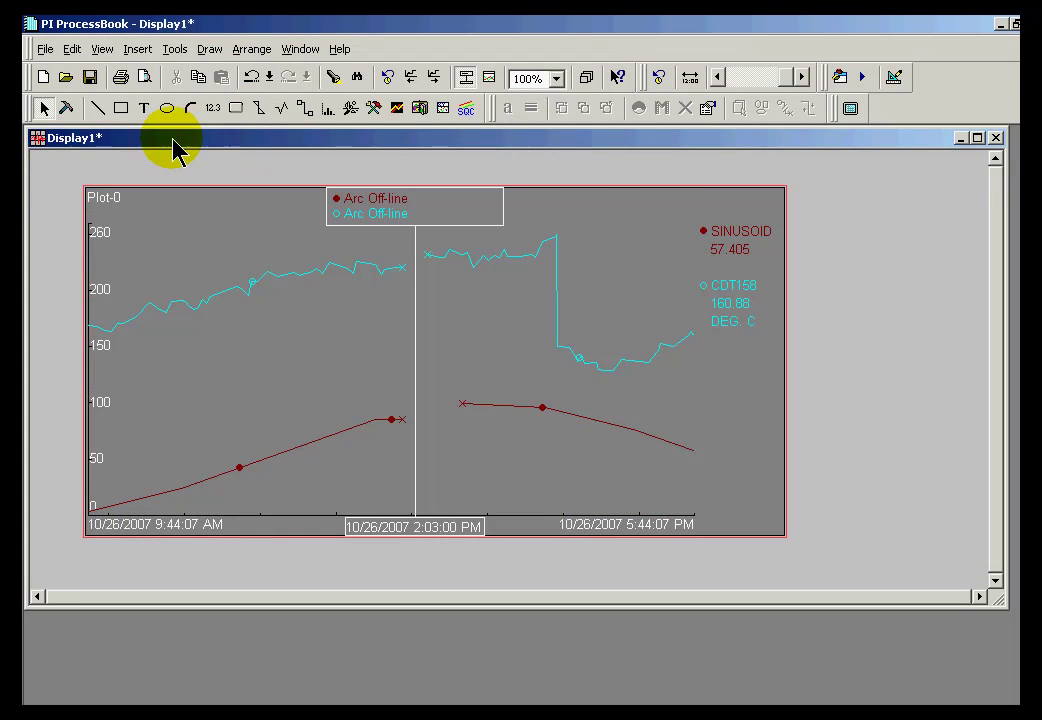
Revert the time ranges and refresh the ProcessBook trend of SINUSOID and CDT158.
click(388, 79)
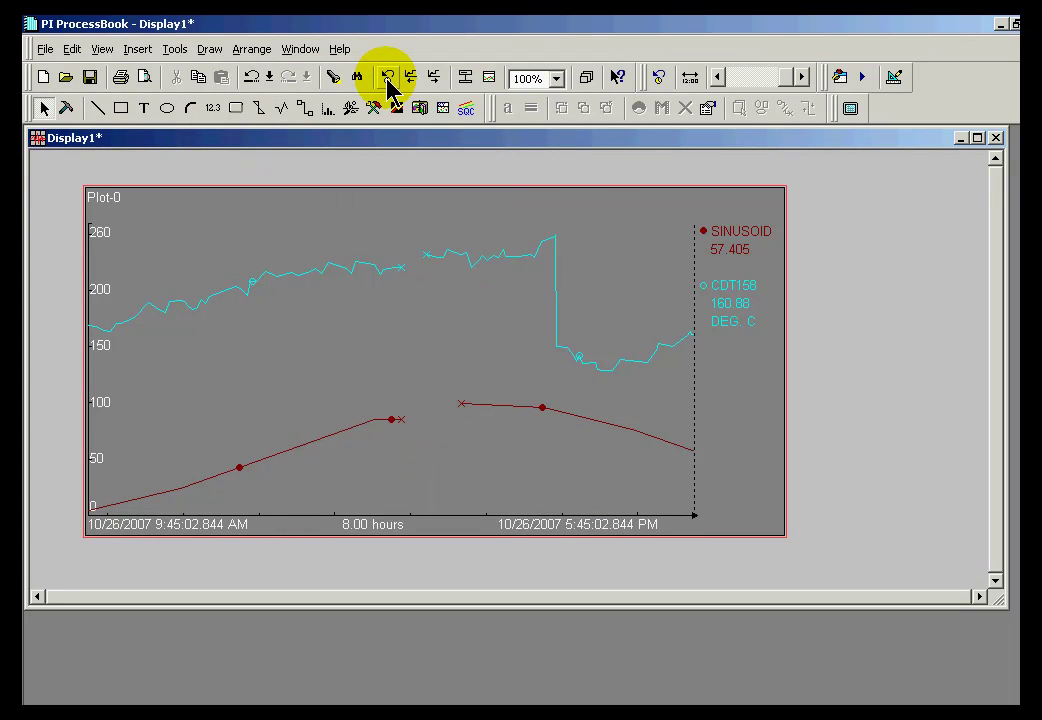
click(389, 78)
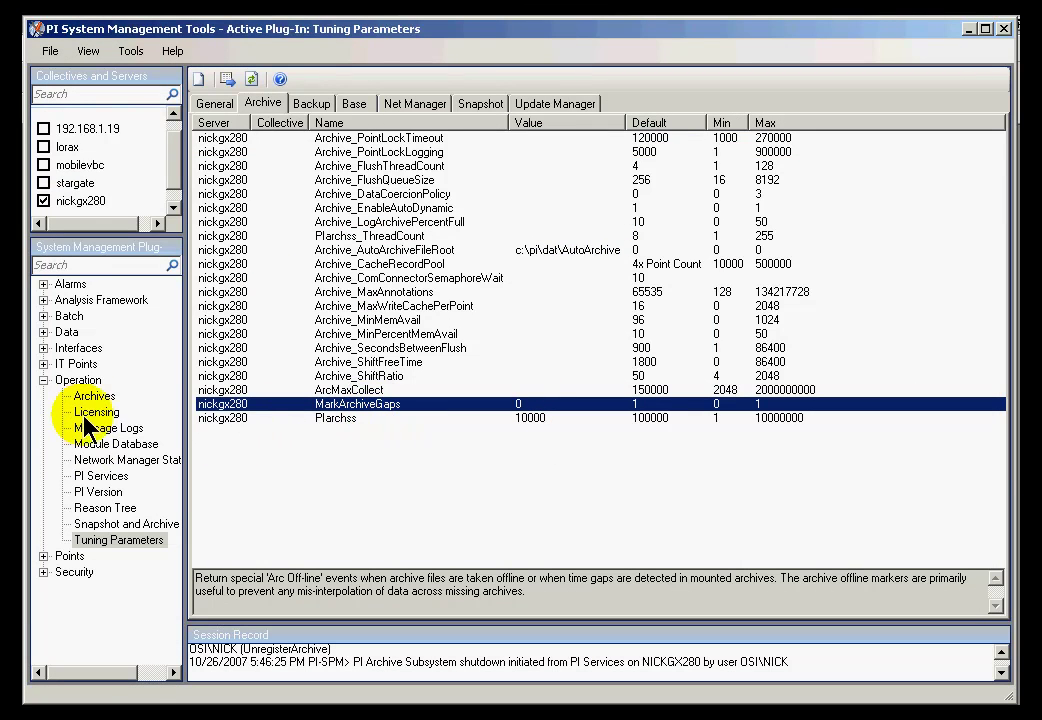
Select PI Archive Subsystem in the PI Services list and bring up its stop/start actions.
click(98, 477)
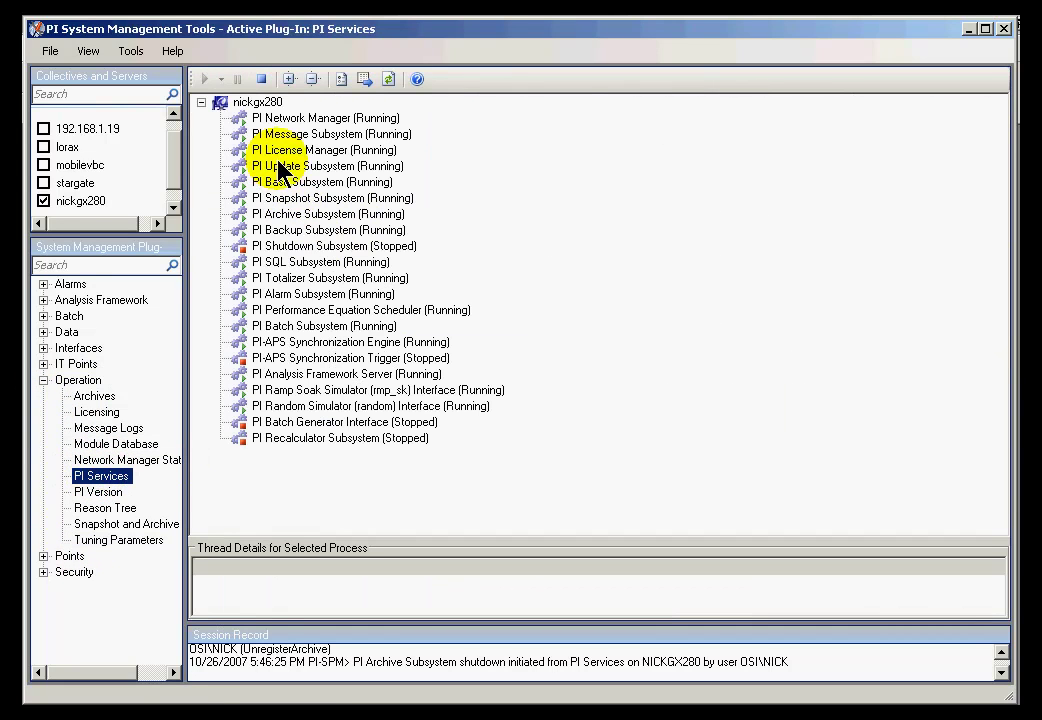
click(300, 214)
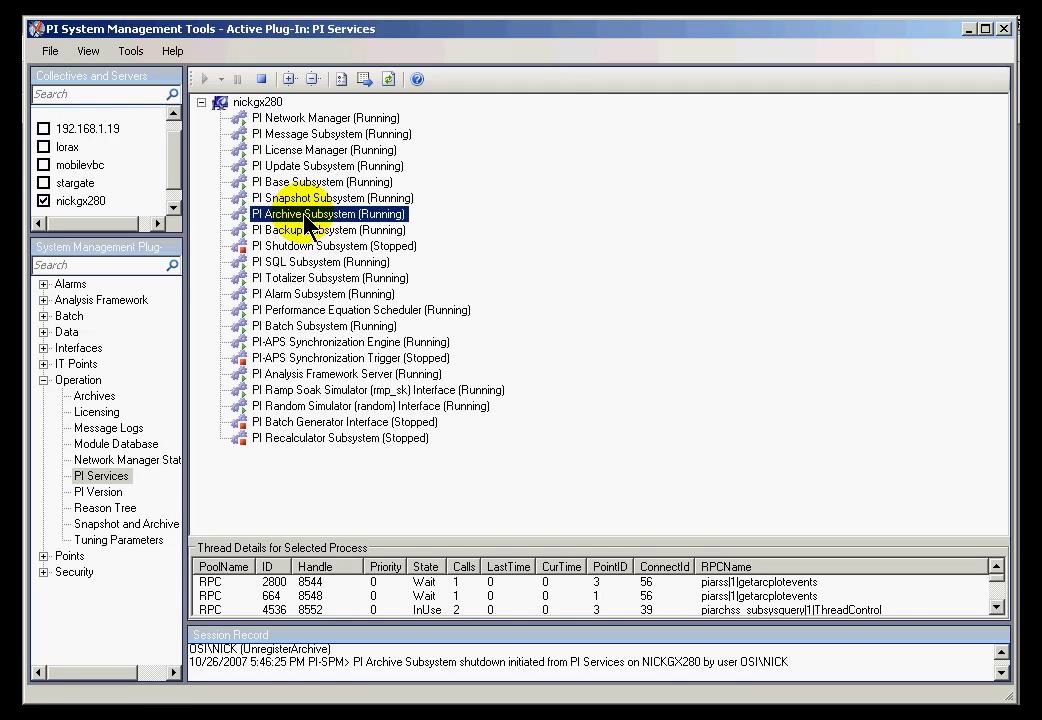
right_click(304, 214)
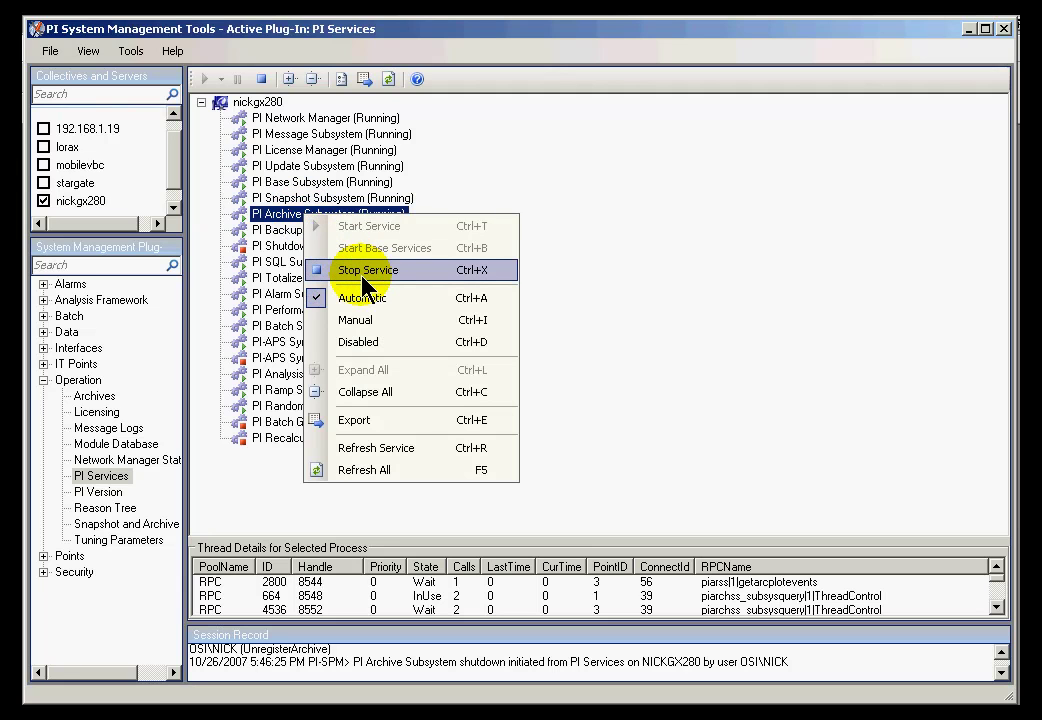